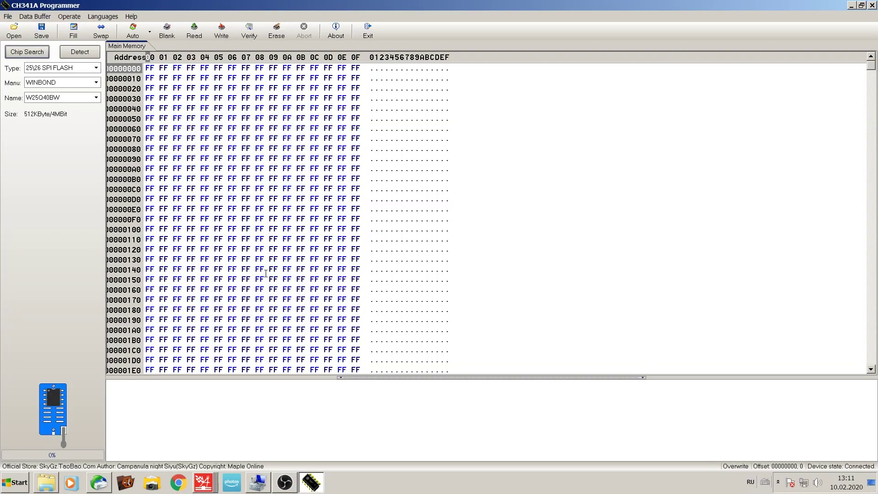
Detect the W25Q40BW, read its 512 KB into the buffer, then detect the swapped-in second chip.
click(77, 54)
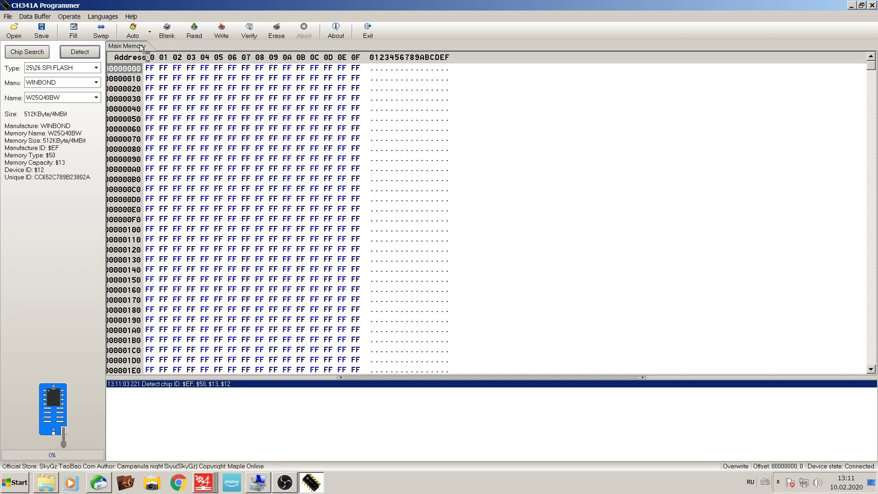
click(198, 39)
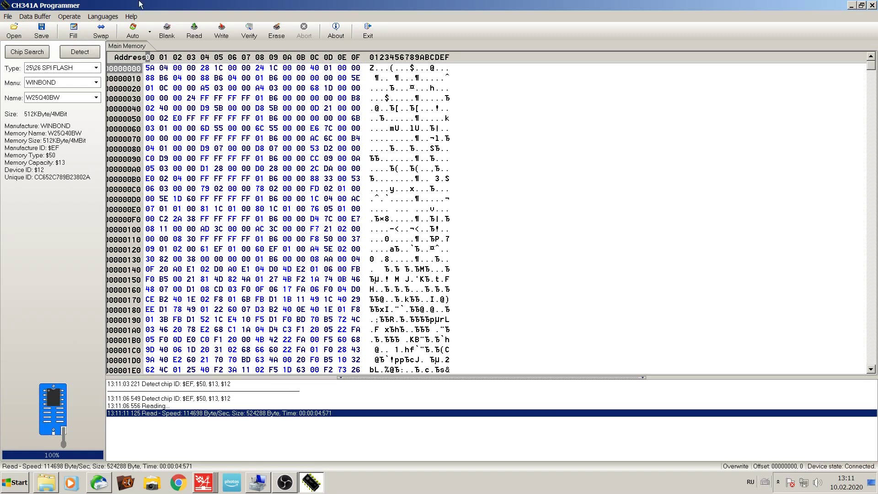
click(86, 53)
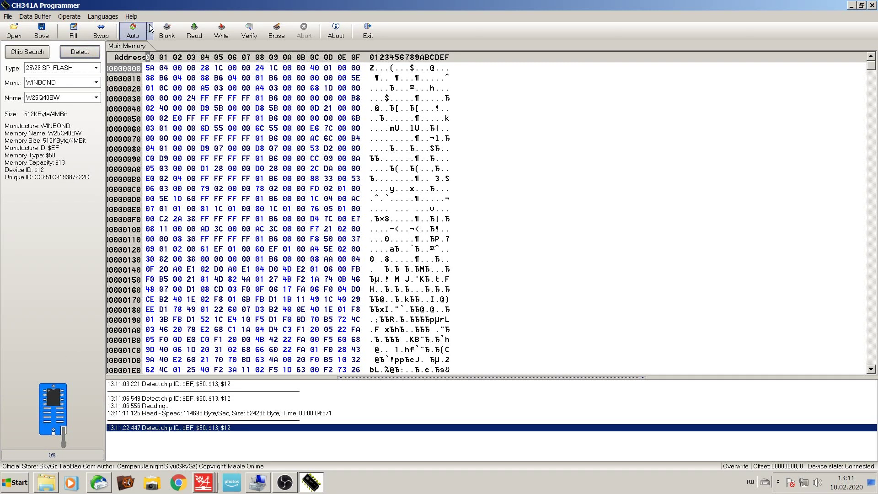
Erase, write and verify the second W25Q40BW with the read data, then power up SATA0 in PC-3000.
click(277, 31)
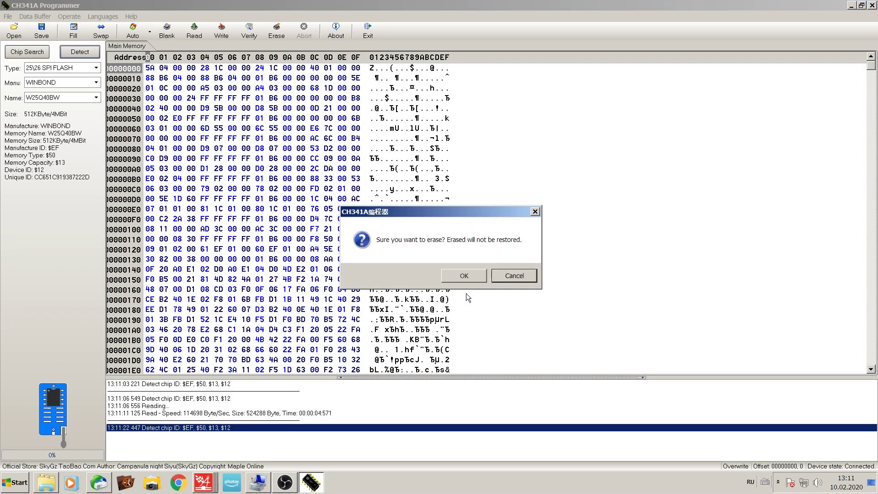
click(465, 276)
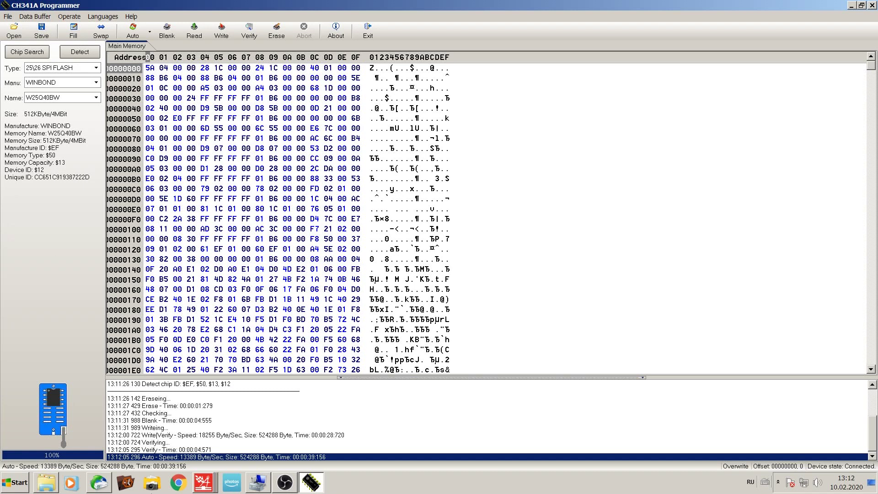
click(203, 483)
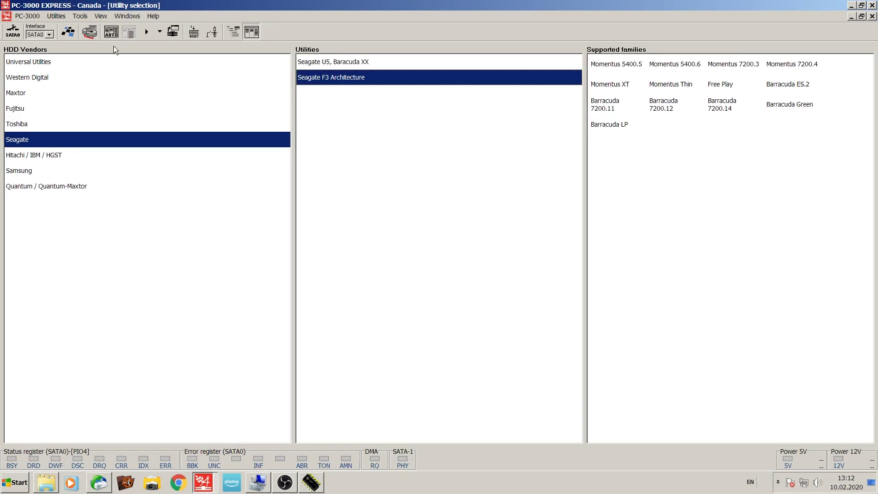
click(6, 29)
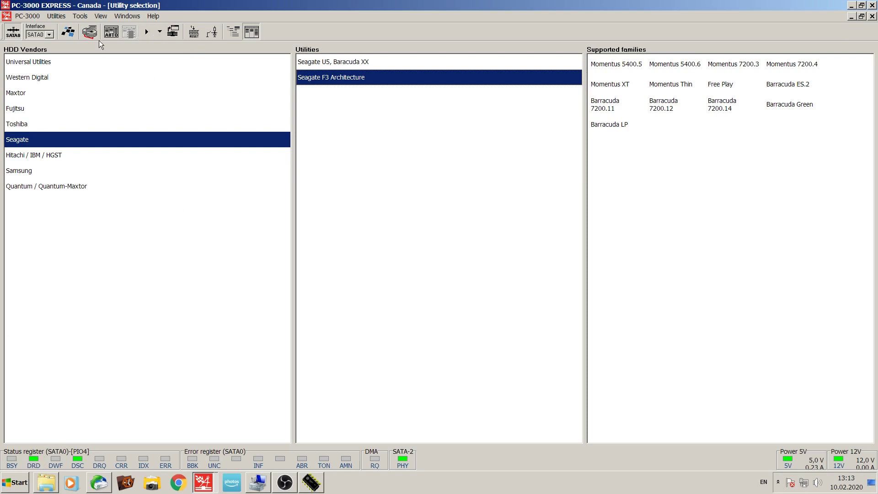
Launch the WDC Marvell utility with the drive autodetected as the Pebbleb family.
click(147, 32)
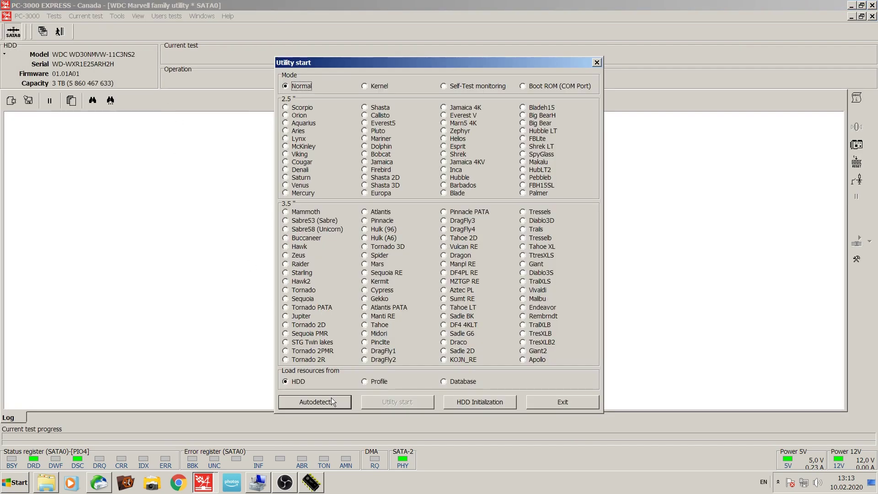
click(334, 402)
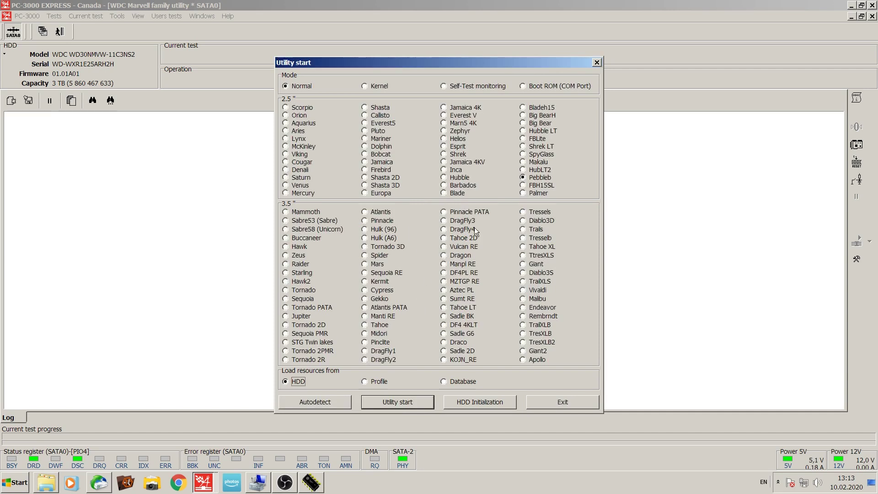
click(426, 407)
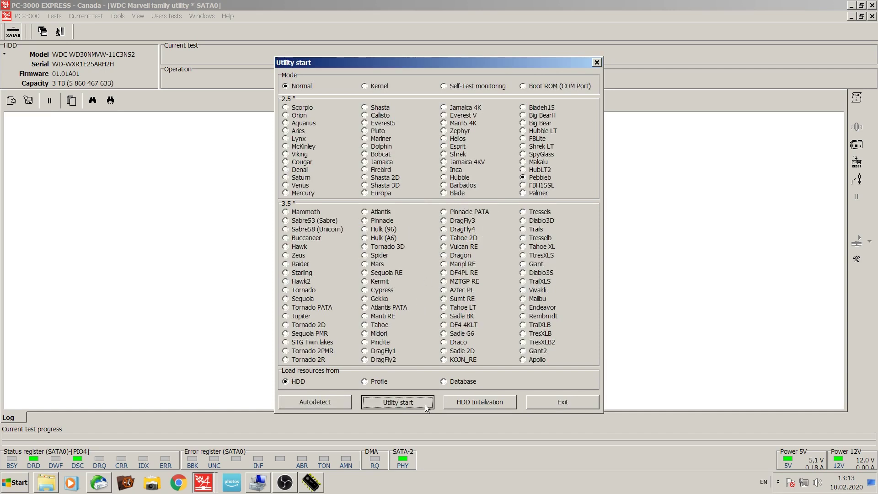
Run HDD resources backup of ROM, modules and SA tracks into a newly created drive profile.
click(55, 16)
mouse_move(92, 37)
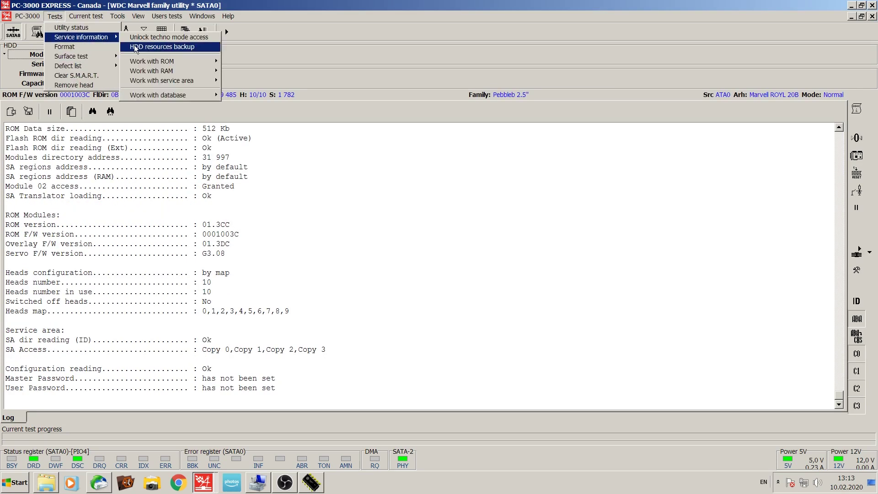
click(137, 47)
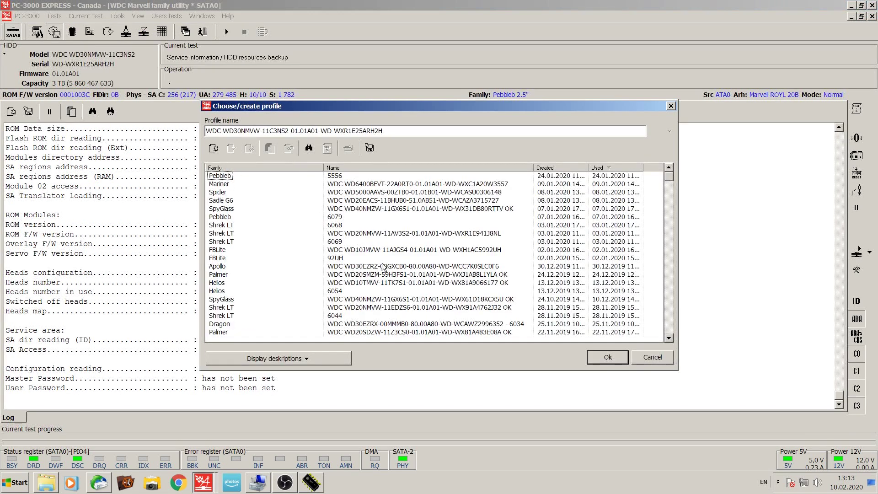
click(622, 360)
click(491, 319)
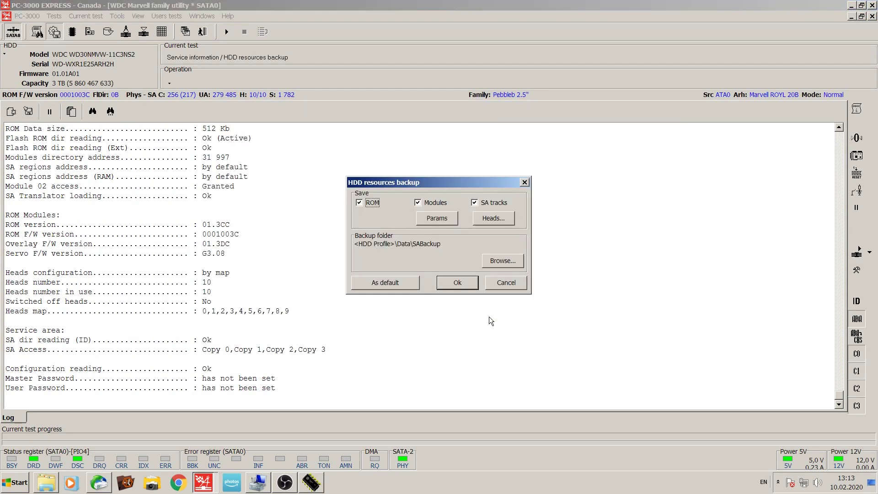
click(476, 281)
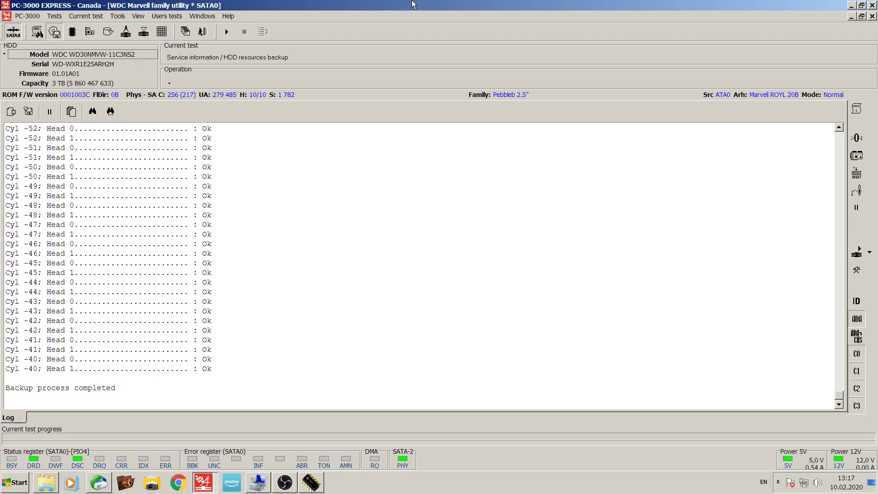
Jump to sector LBA 0 and inspect the 55 AA boot signature at byte 510.
key(ctrl+e)
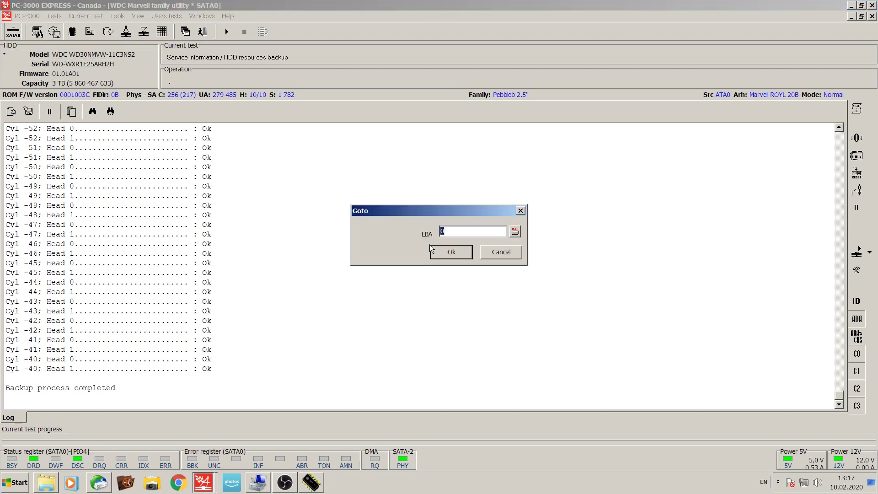
click(447, 247)
scroll(212, 373, down, 2)
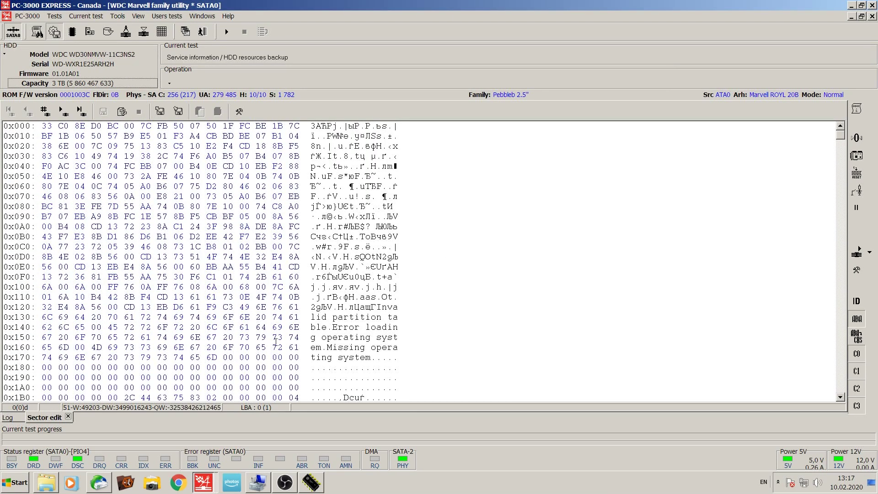
click(278, 388)
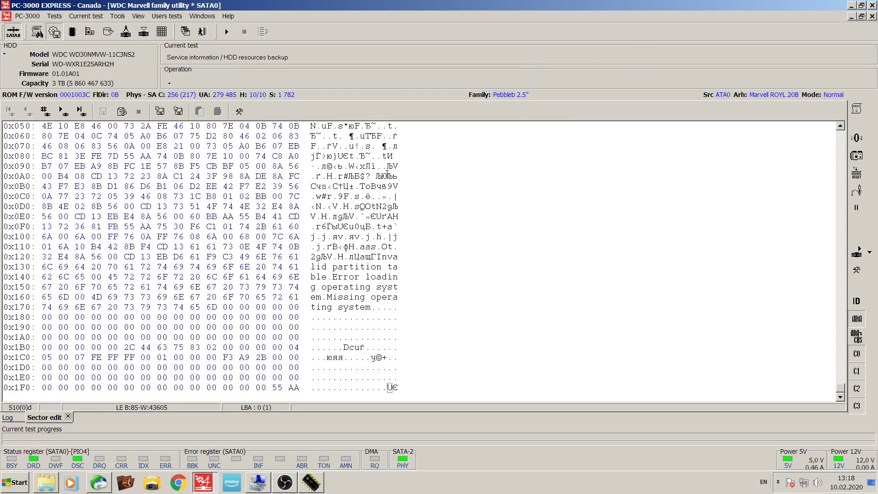
Open the modules directory and bring up Relo-List module 0032.
click(118, 16)
mouse_move(182, 29)
click(403, 27)
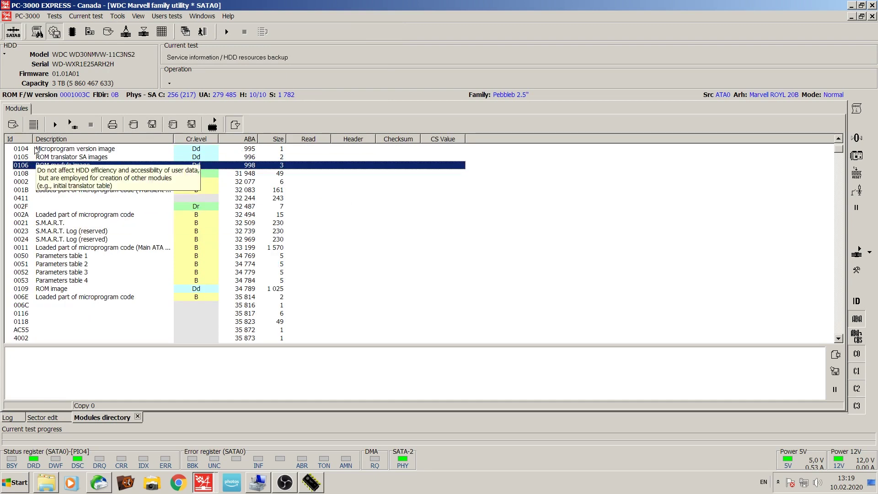
scroll(70, 182, down, 2)
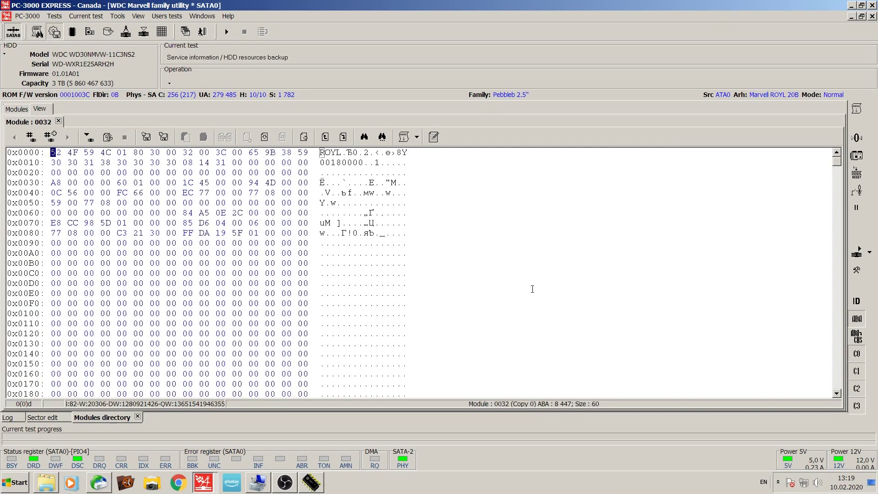
drag(836, 165, 837, 448)
Select module 0032 from offset 0x8C to its end and fill it with 0x00.
click(387, 233)
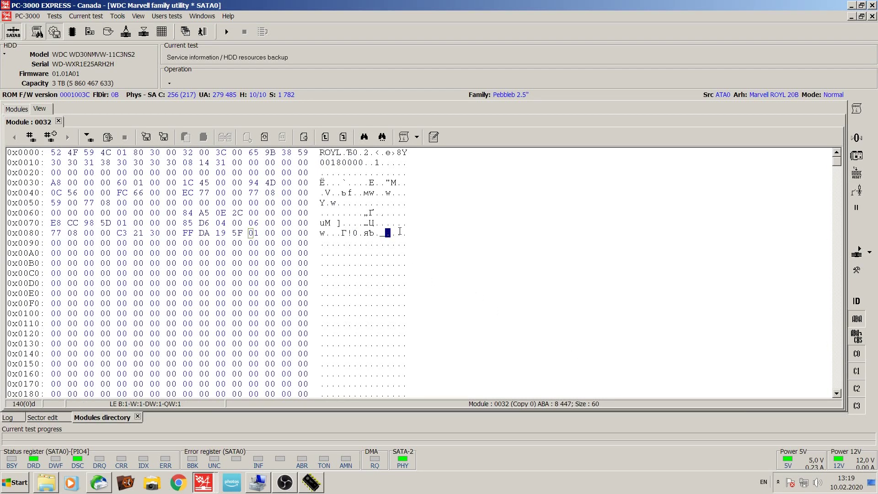
shift+click(400, 232)
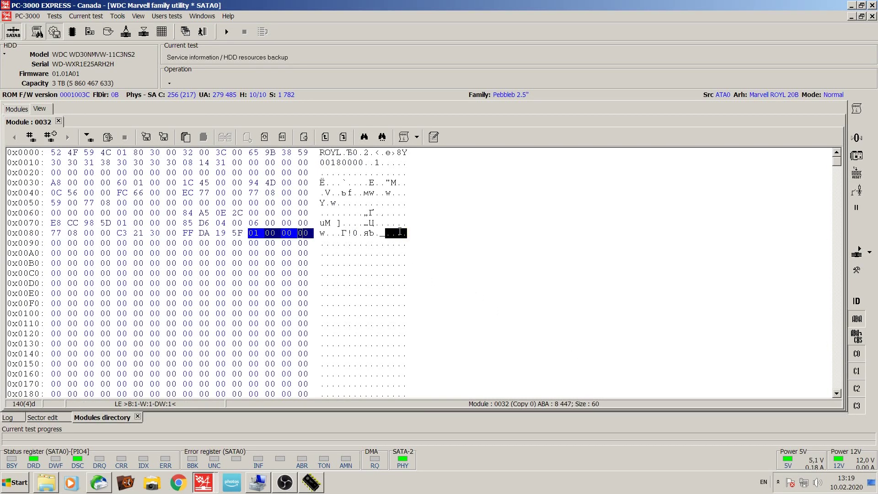
key(shift+Page_Down)
key(shift+Page_Down)
key(shift+Page_Down)
key(shift+Page_Down)
key(shift+Page_Down)
key(shift+Page_Down)
key(shift+Page_Down)
key(shift+Page_Down)
key(shift+Page_Down)
key(shift+Page_Down)
key(shift+Page_Down)
key(shift+Page_Down)
key(shift+Page_Down)
key(shift+Page_Down)
key(shift+Page_Down)
key(shift+Page_Down)
key(shift+Page_Down)
key(shift+Page_Down)
key(shift+Page_Down)
key(shift+Page_Down)
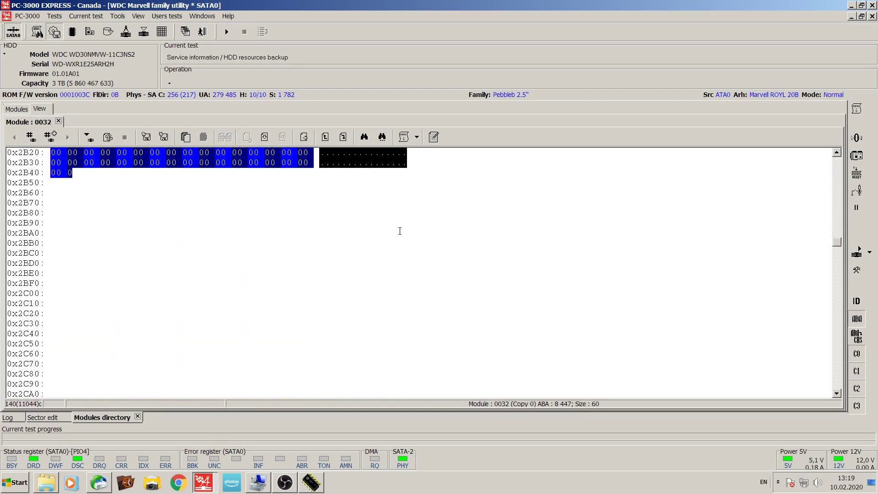
key(shift+Page_Down)
key(shift+Page_Down)
key(shift+Page_Down)
key(shift+Page_Down)
key(shift+Page_Down)
key(shift+Page_Down)
key(shift+Page_Down)
key(shift+Page_Down)
key(shift+Page_Down)
key(shift+Page_Down)
key(shift+Page_Down)
key(shift+Page_Down)
key(shift+Page_Down)
key(shift+Page_Down)
key(shift+Page_Down)
key(shift+Page_Down)
key(shift+Page_Down)
key(shift+Page_Down)
key(shift+Page_Down)
key(shift+Page_Down)
key(shift+Page_Down)
key(shift+Page_Down)
key(shift+Page_Down)
key(shift+Page_Down)
key(shift+Page_Down)
key(shift+Page_Down)
key(shift+Page_Down)
key(shift+Page_Down)
key(shift+Page_Down)
key(shift+Page_Down)
key(shift+Page_Down)
key(shift+Page_Down)
key(shift+Page_Down)
key(shift+Page_Down)
key(shift+Page_Down)
key(shift+Page_Down)
key(shift+Page_Down)
key(shift+Page_Down)
key(shift+Page_Down)
key(shift+Page_Down)
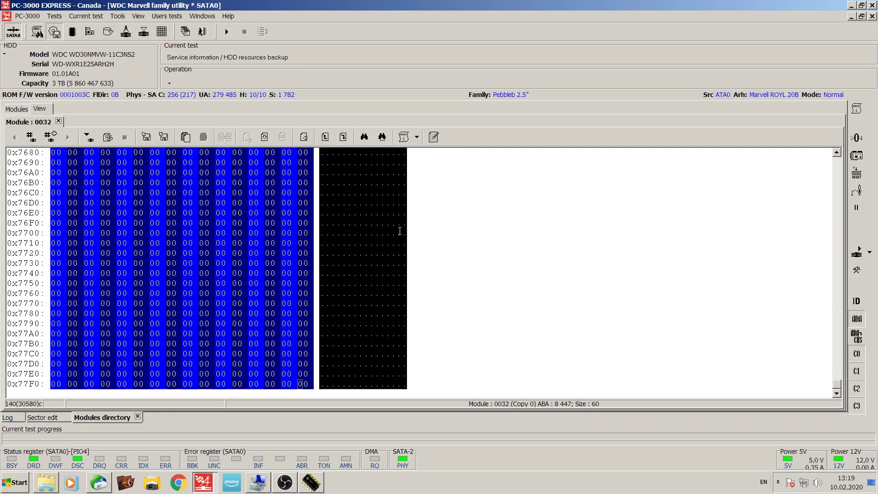
right_click(280, 276)
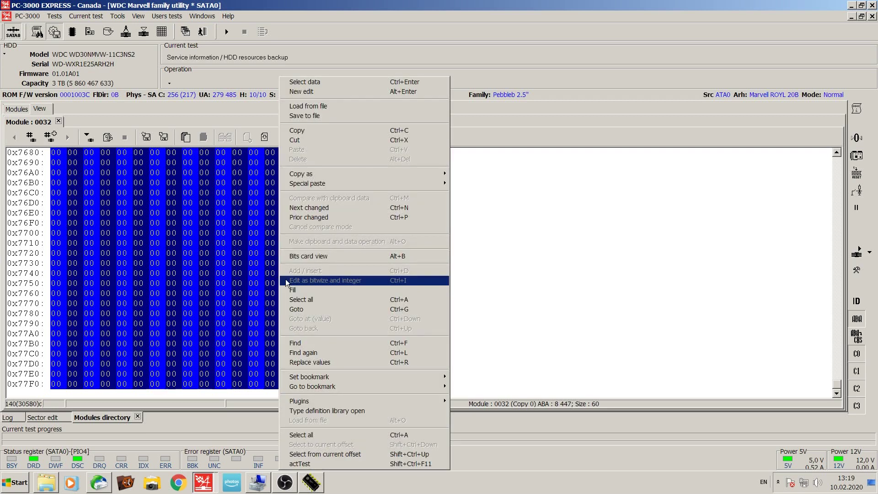
click(332, 291)
click(463, 259)
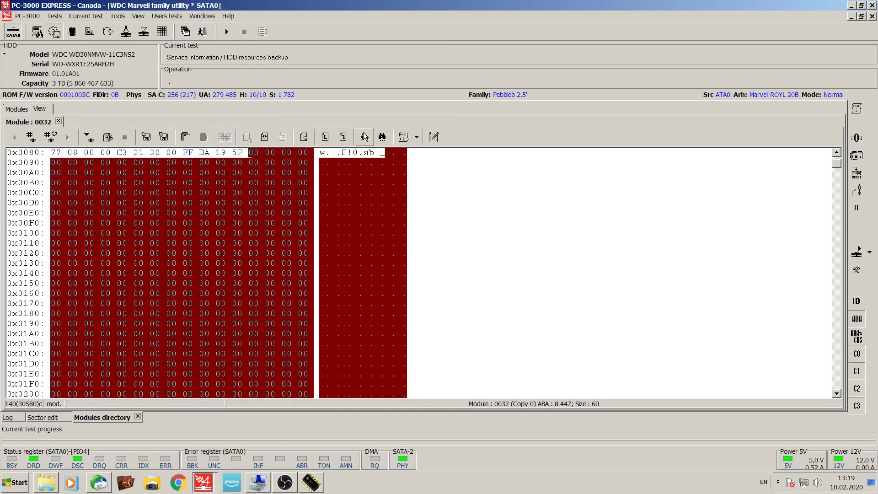
Recalculate module 0032's checksum with WD Marvell CS recalc and write it to Copy 0.
click(418, 137)
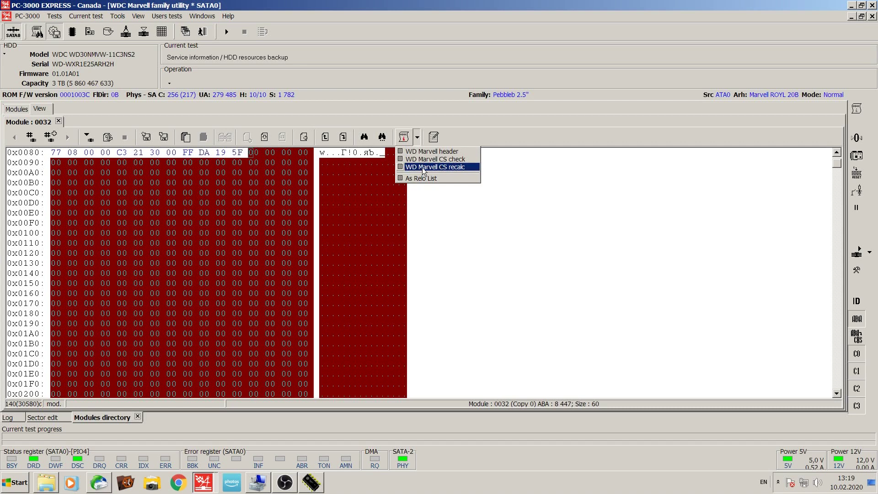
click(422, 167)
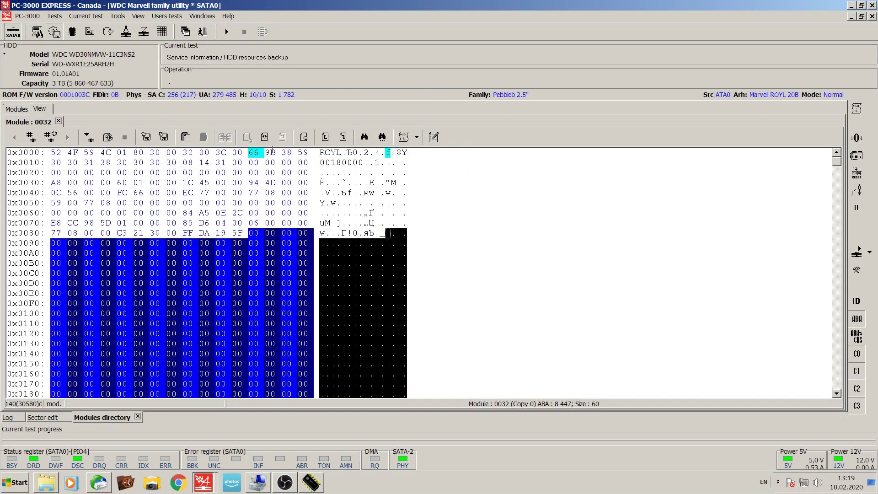
click(89, 136)
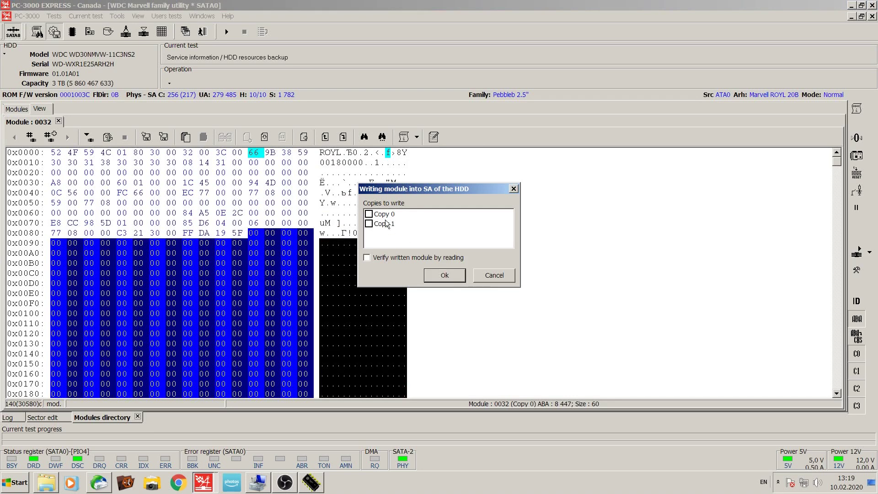
click(369, 214)
click(445, 275)
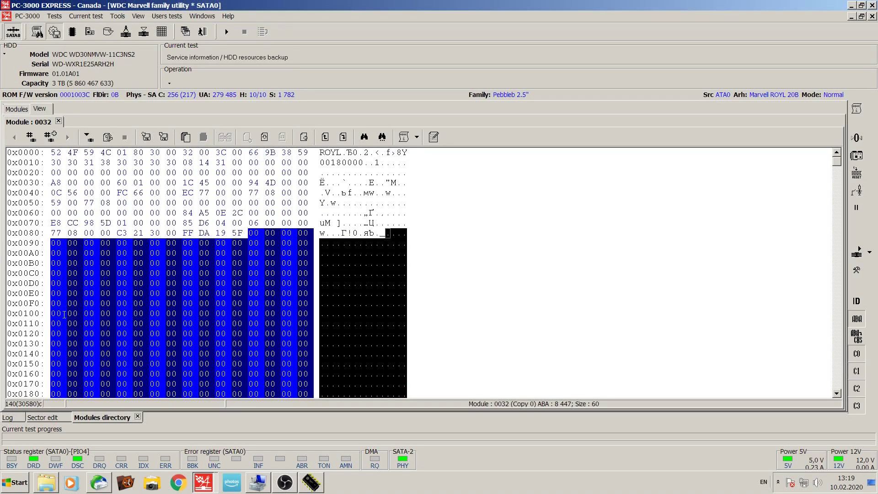
Read G-List module 0034 into the editor.
click(30, 137)
click(364, 291)
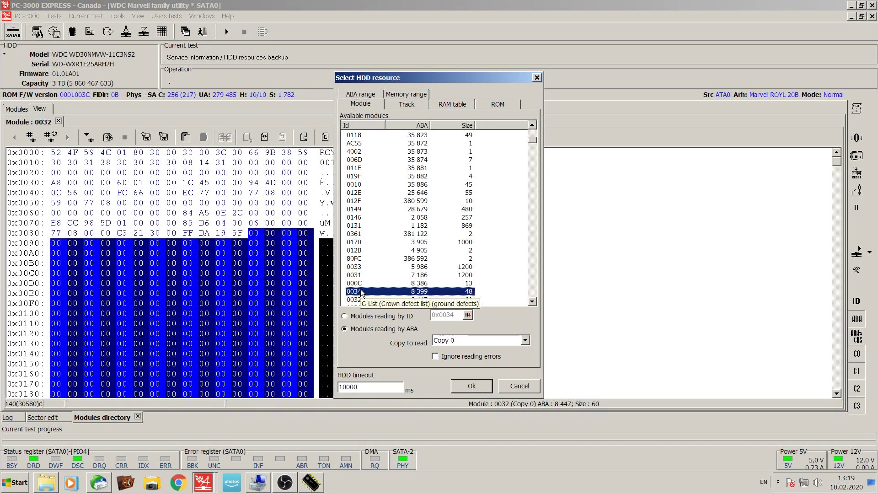
scroll(364, 293, down, 1)
key(Return)
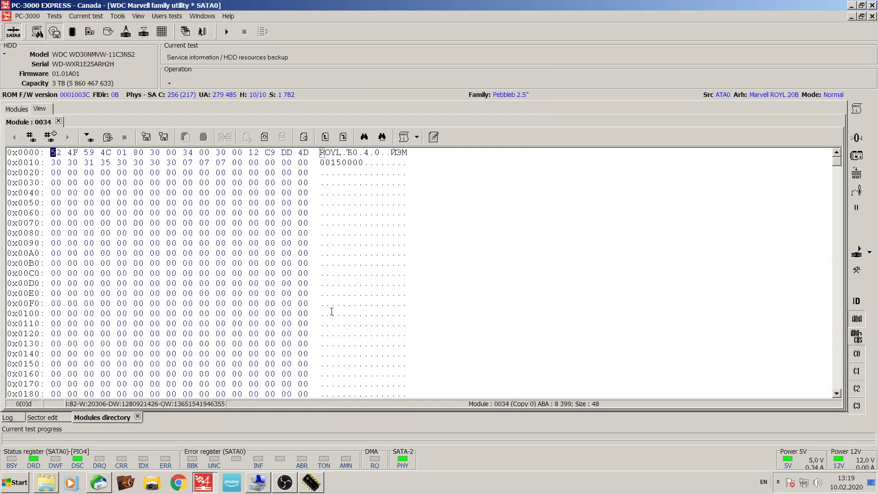
key(Page_Down)
key(Page_Down)
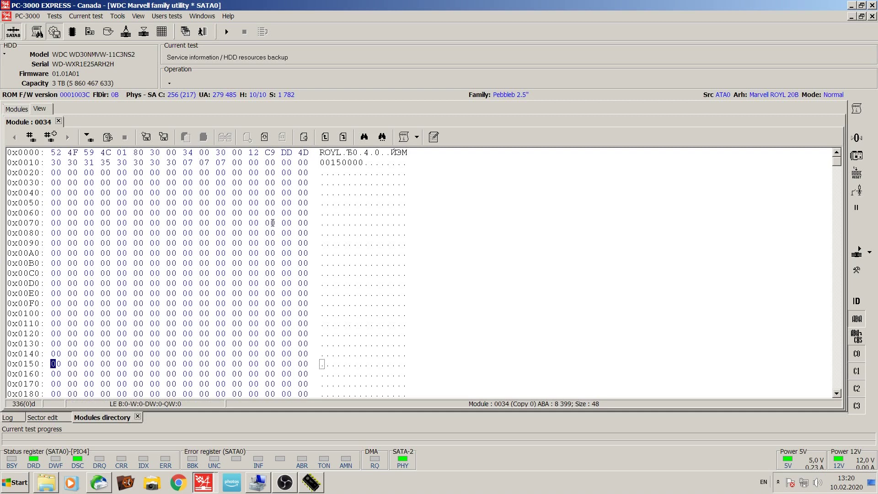
mouse_move(838, 169)
mouse_down()
mouse_move(839, 388)
mouse_move(850, 159)
mouse_up()
Select module 0034 from offset 0x0020 to its end and fill it with 0x00.
click(53, 172)
key(shift+End)
key(shift+Page_Down)
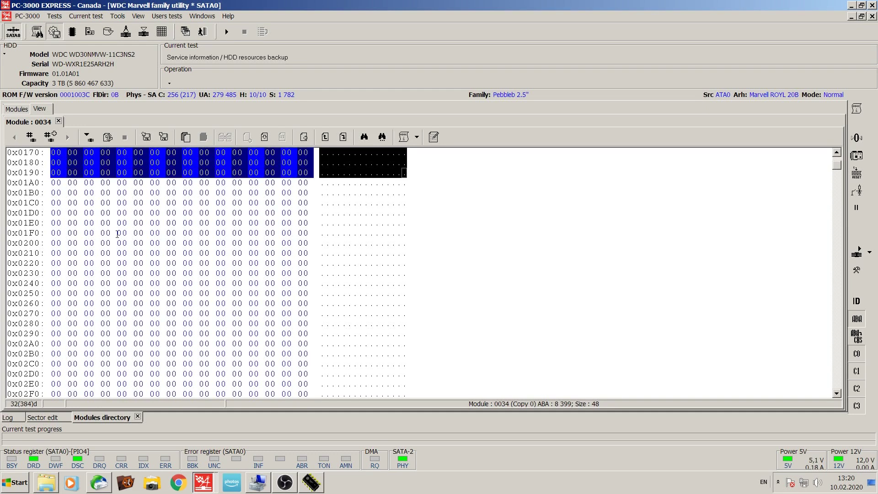
key(shift+Page_Down)
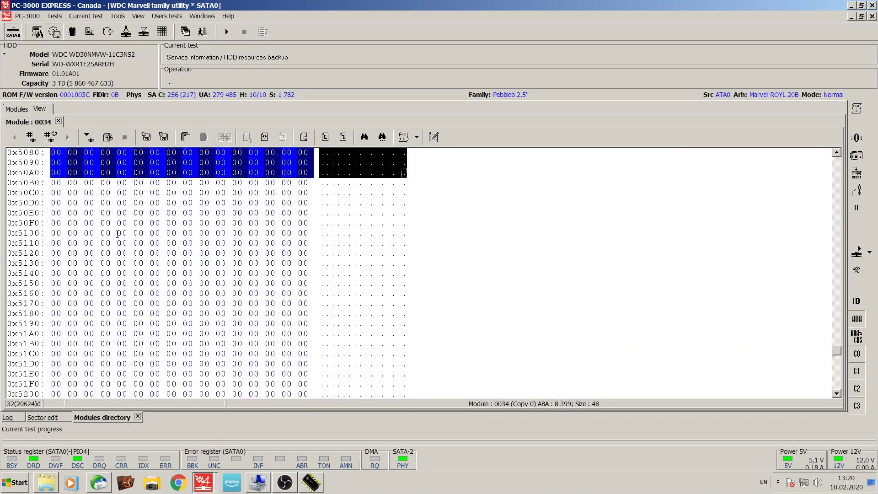
click(89, 137)
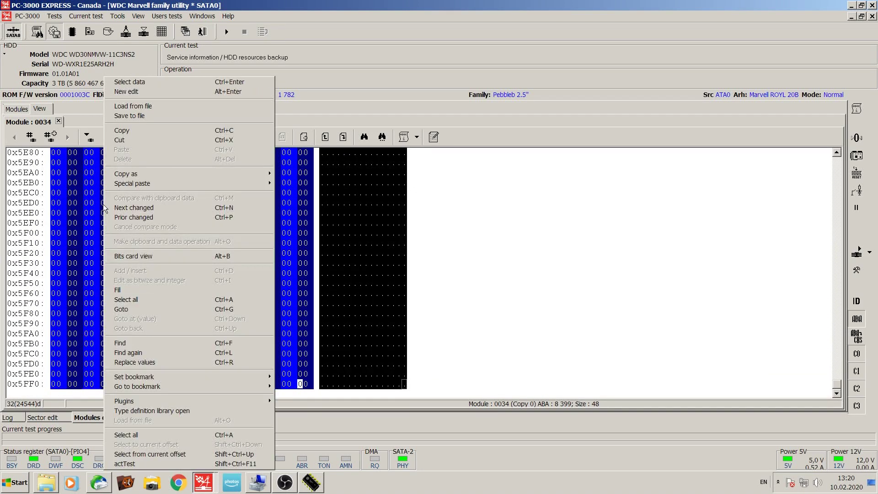
click(146, 296)
click(480, 260)
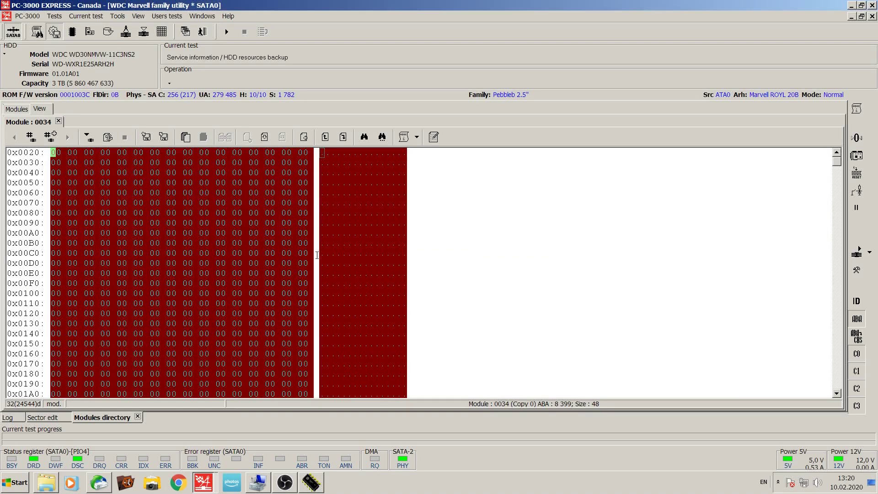
Recalculate module 0034's checksum with WD Marvell CS recalc and write it to the drive.
click(417, 137)
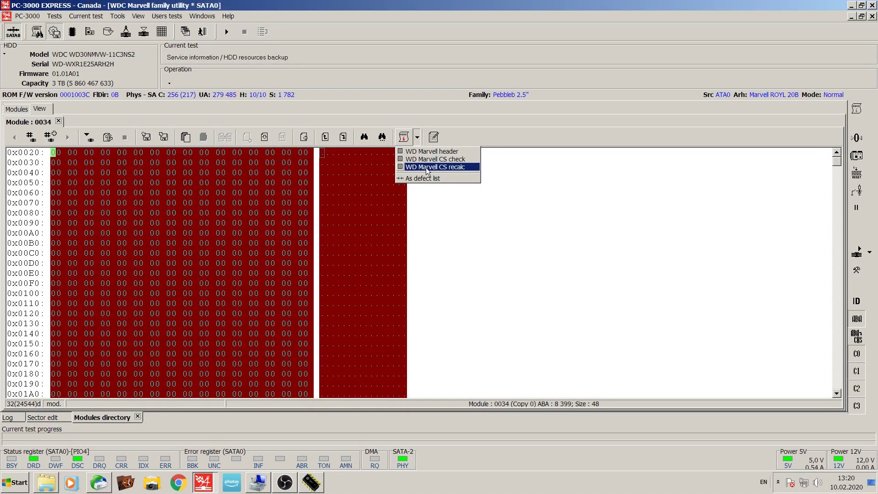
click(427, 167)
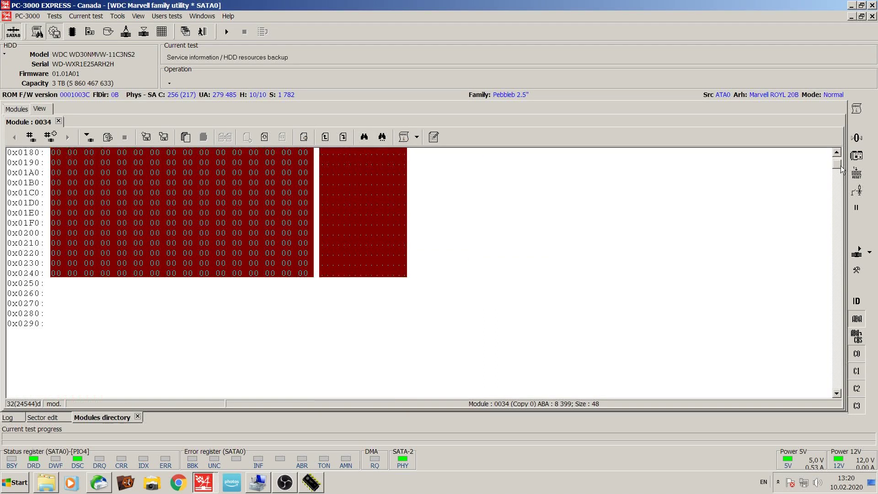
click(90, 136)
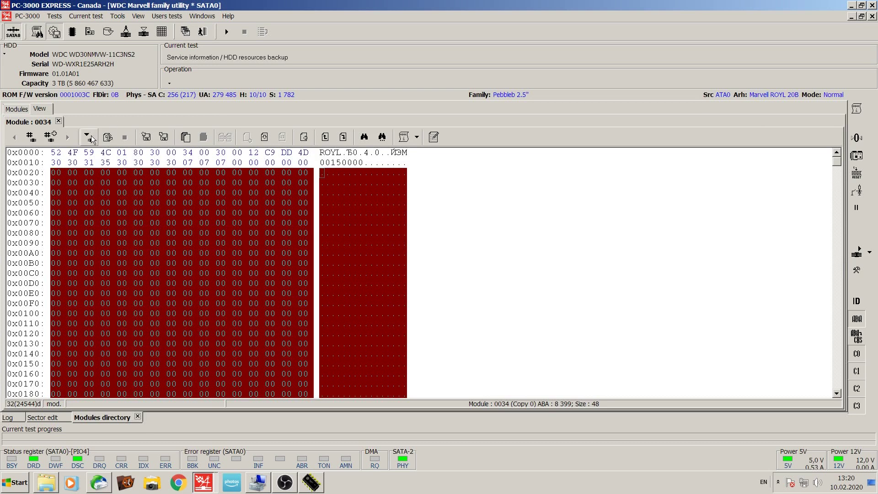
click(446, 275)
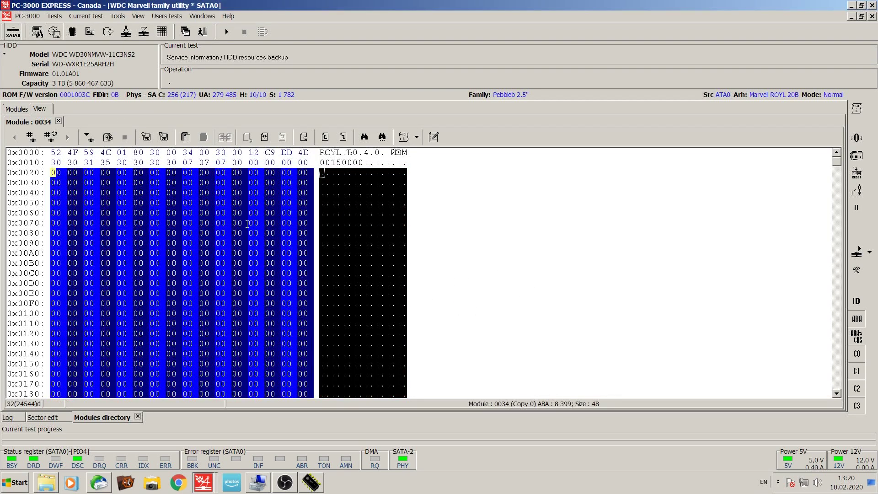
click(21, 110)
View Configuration module 0002 as WD identification settings.
scroll(30, 183, up, 4)
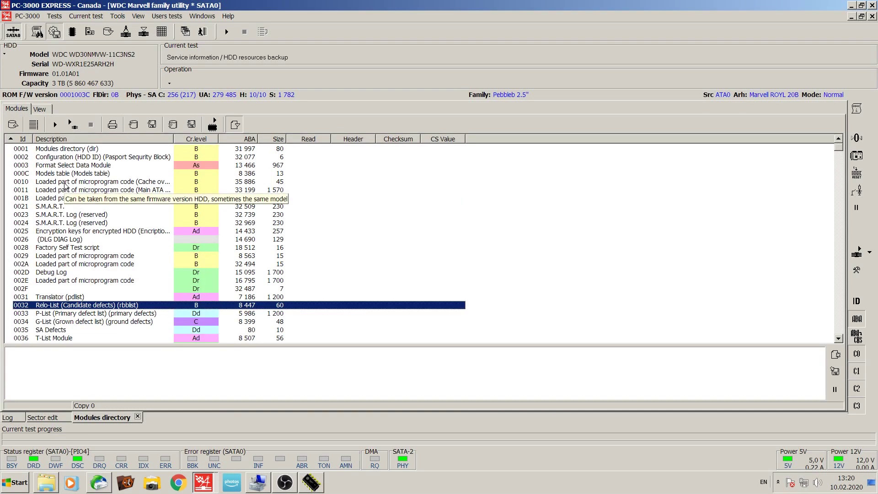
click(30, 157)
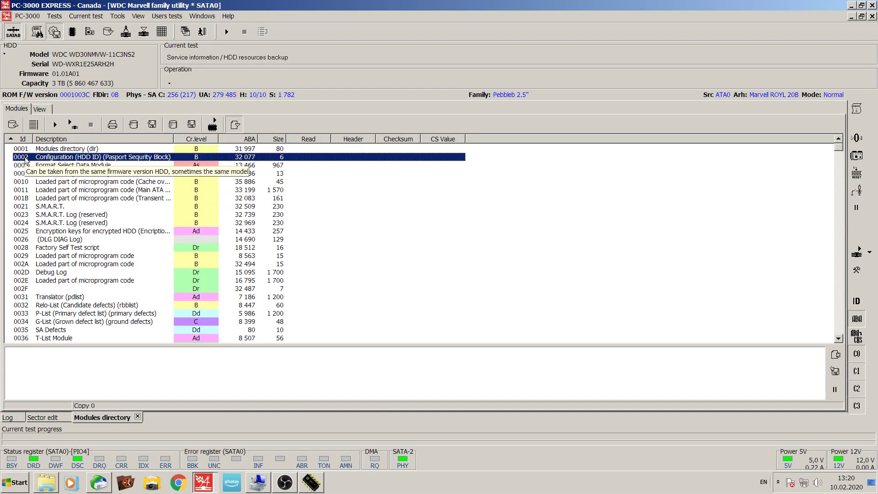
right_click(26, 159)
click(43, 206)
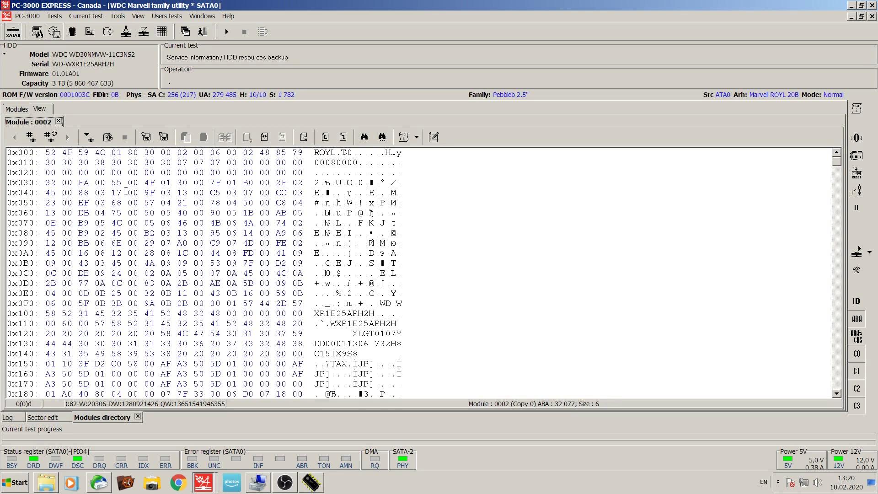
click(417, 137)
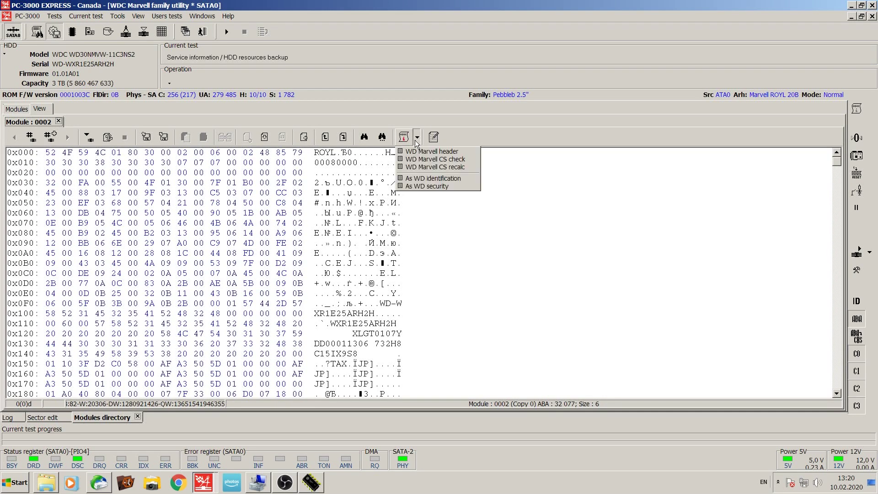
click(455, 179)
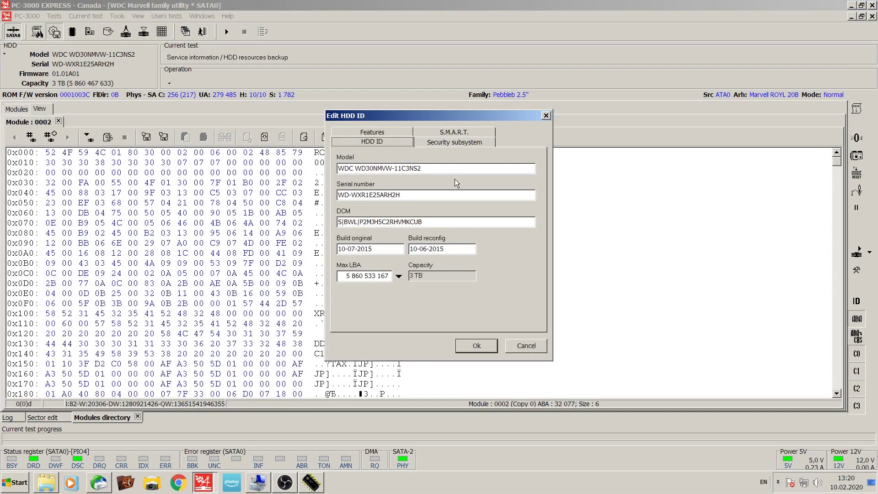
Disable power-up in standby, relocation and the three DRM S.M.A.R.T. options, then apply.
click(360, 131)
click(340, 226)
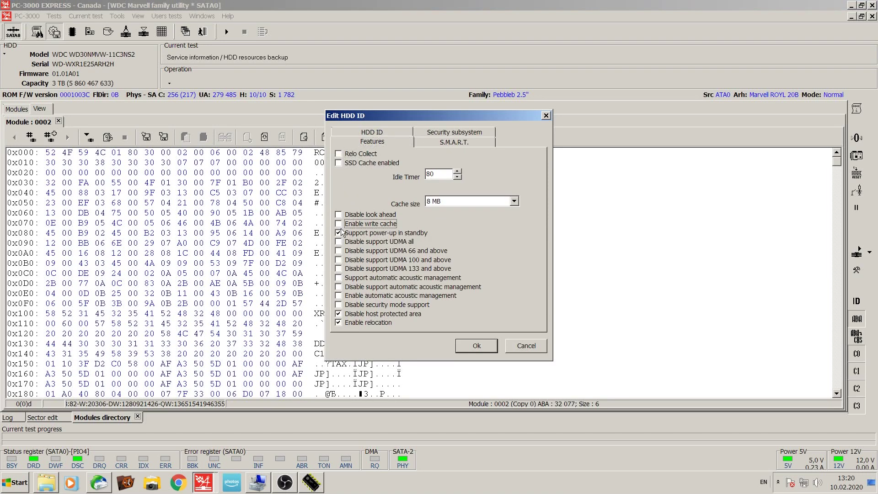
click(341, 232)
click(369, 323)
click(425, 147)
click(338, 164)
click(338, 171)
click(337, 178)
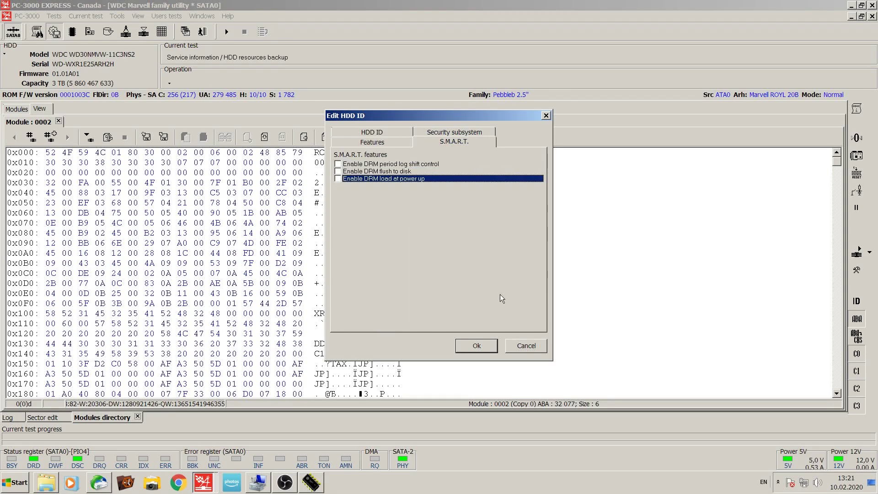
click(494, 348)
Write the edited module 0002 to the drive and close the WDC Marvell utility.
click(89, 137)
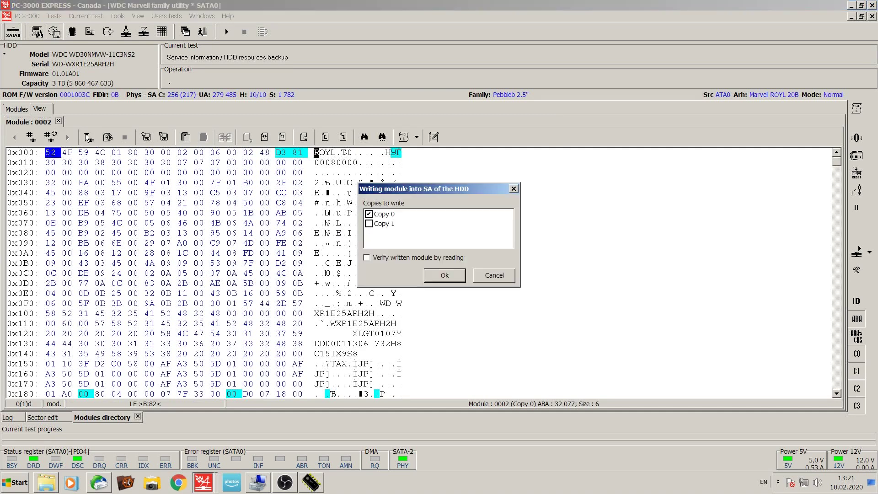
click(451, 281)
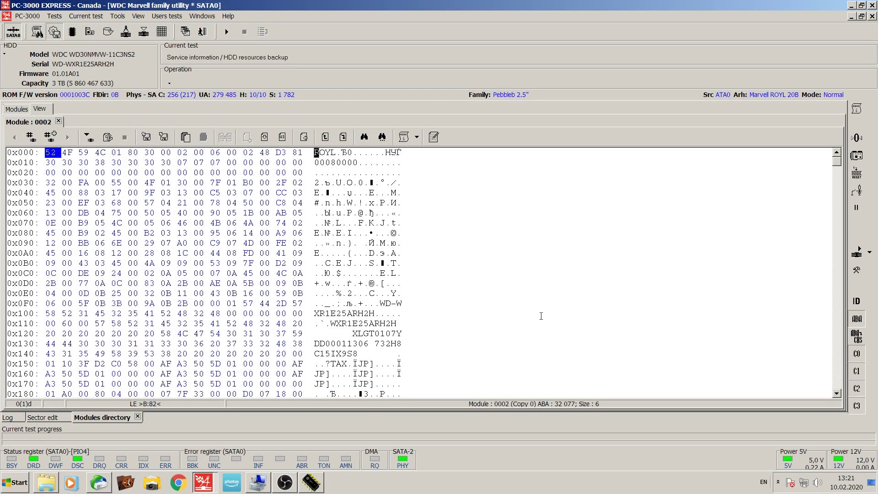
click(55, 31)
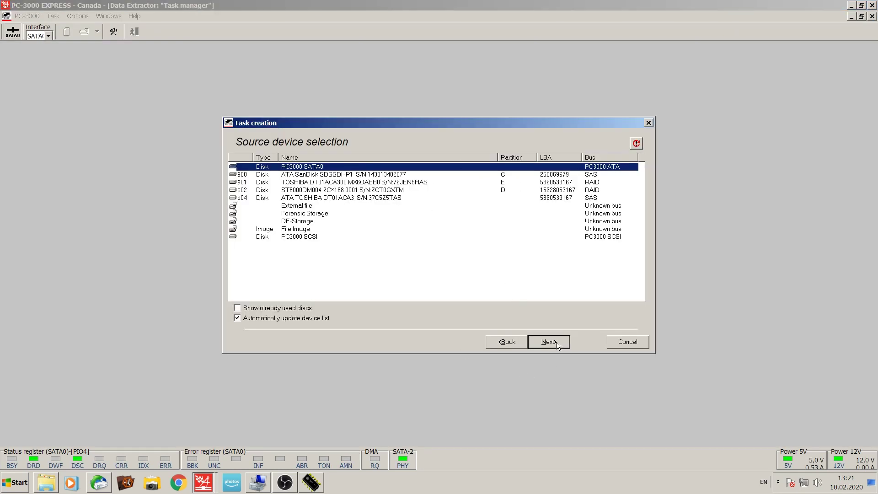
Create a Data Extractor copy task from the WD drive to the ATA TOSHIBA DT01ACA3 disk.
click(556, 344)
click(548, 343)
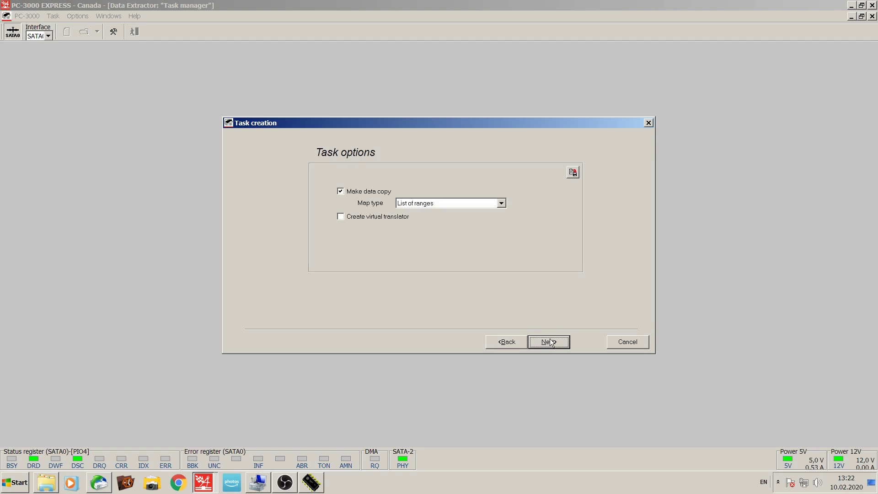
click(551, 342)
click(390, 170)
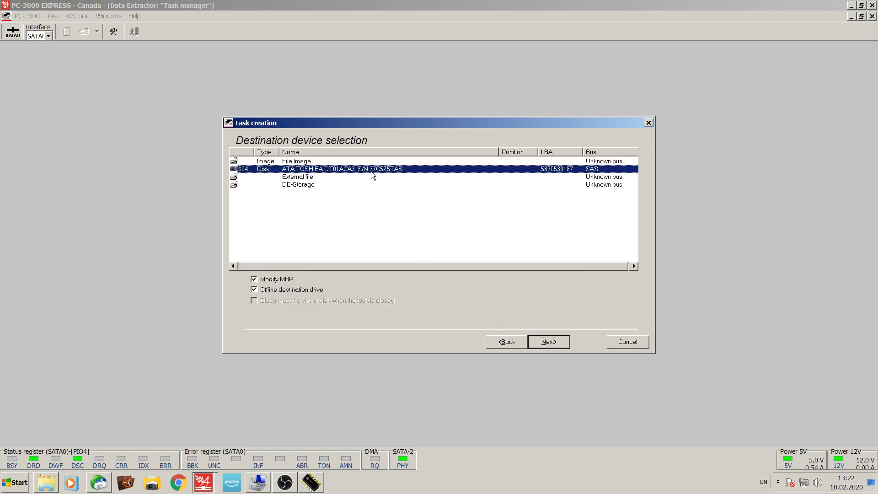
click(550, 343)
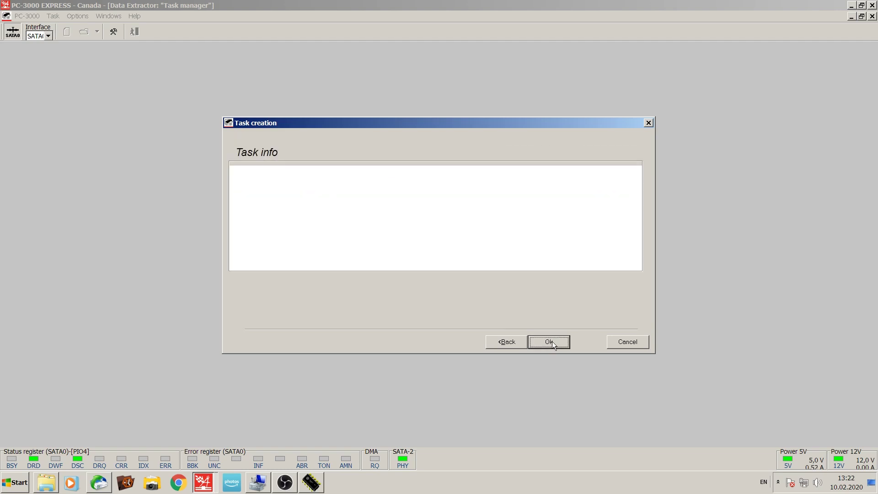
click(552, 341)
click(417, 251)
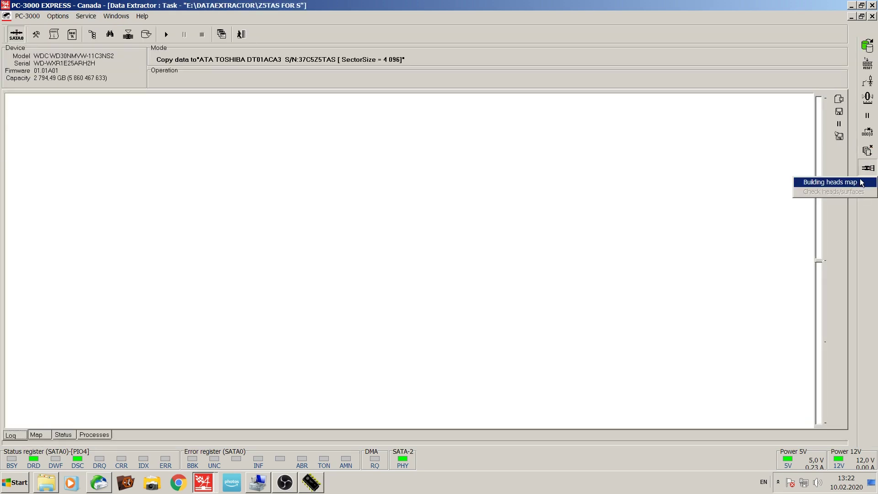
Build the heads map for heads 0 to 9 over the selected range.
click(565, 284)
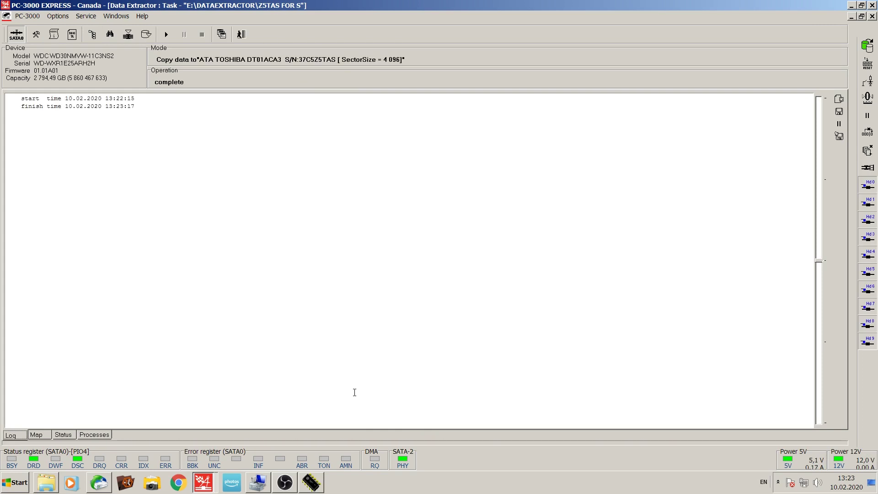
Run Make data copy, watch its status, and stop it at 2.5 GB of 2.7 TB.
click(166, 35)
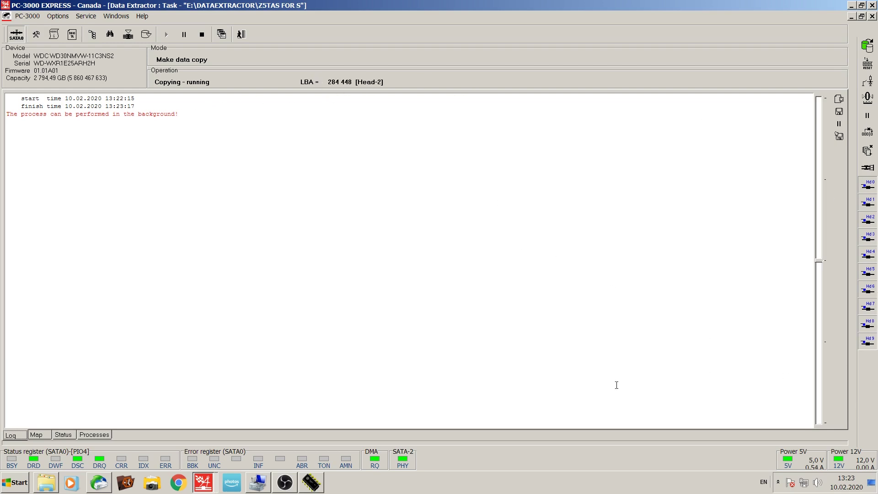
click(64, 434)
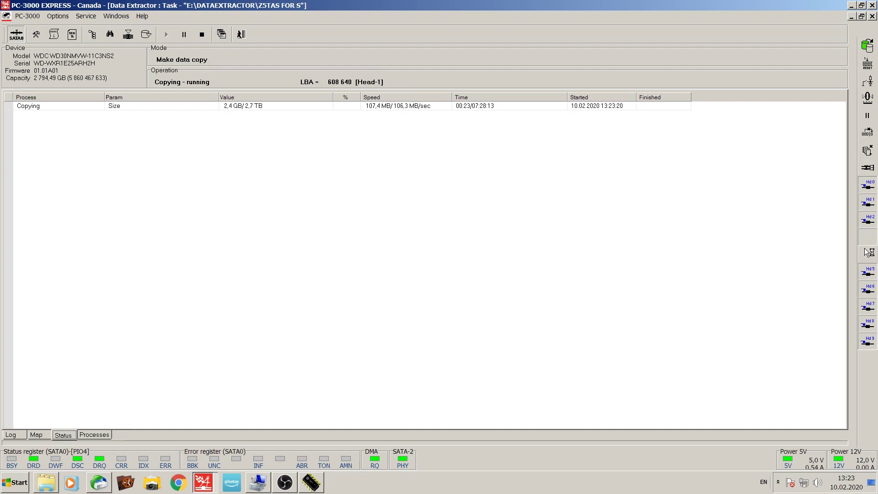
click(201, 35)
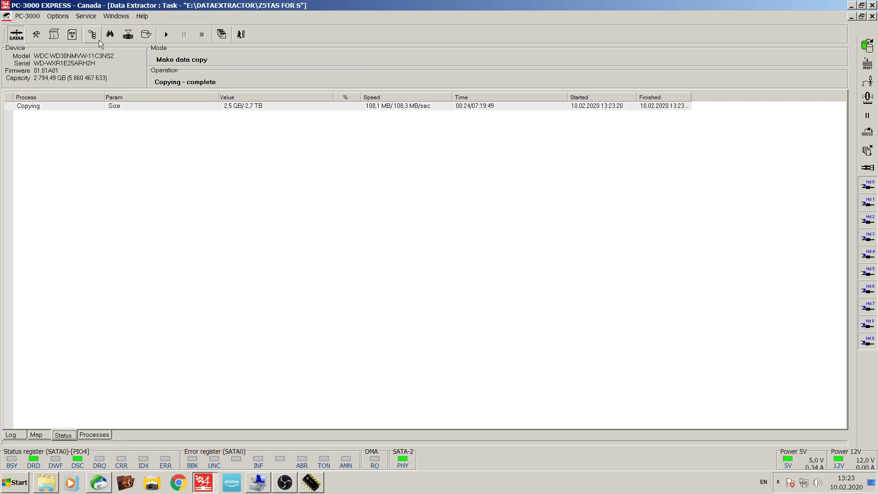
In the partition structure view, expand disk 2 down to 1 [07] > NTFS and check its options.
click(98, 40)
click(37, 73)
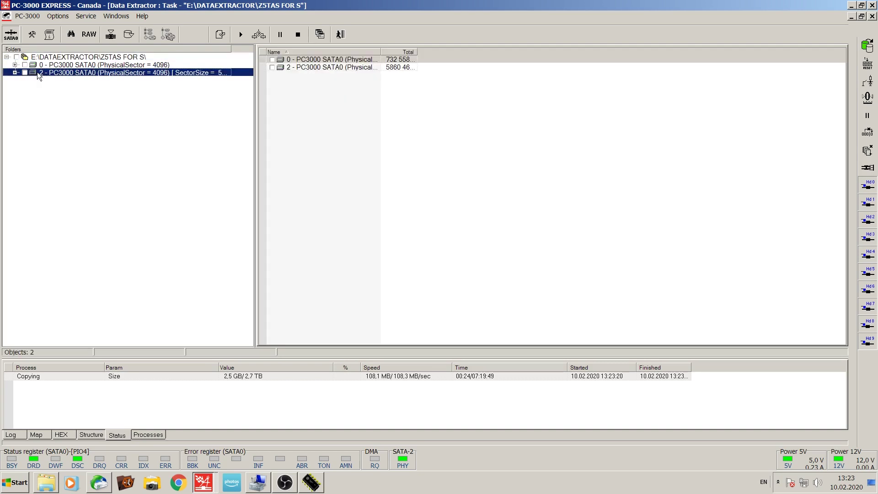
click(15, 72)
click(59, 81)
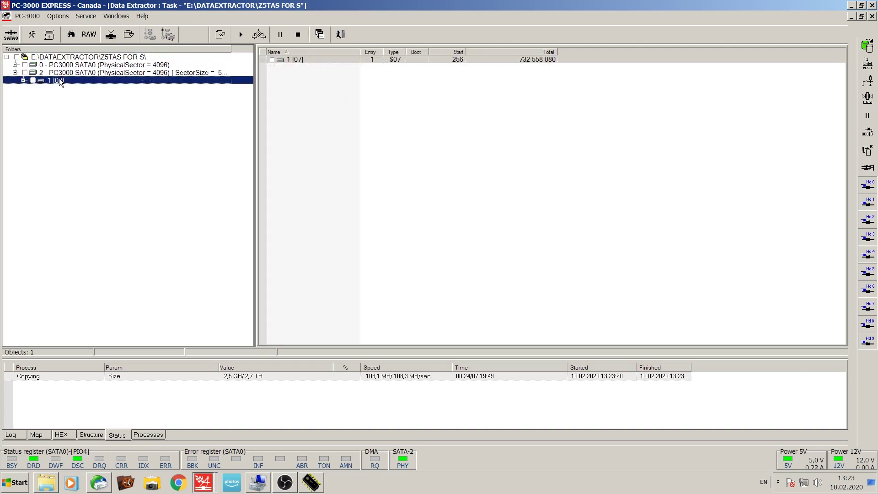
click(23, 80)
click(86, 89)
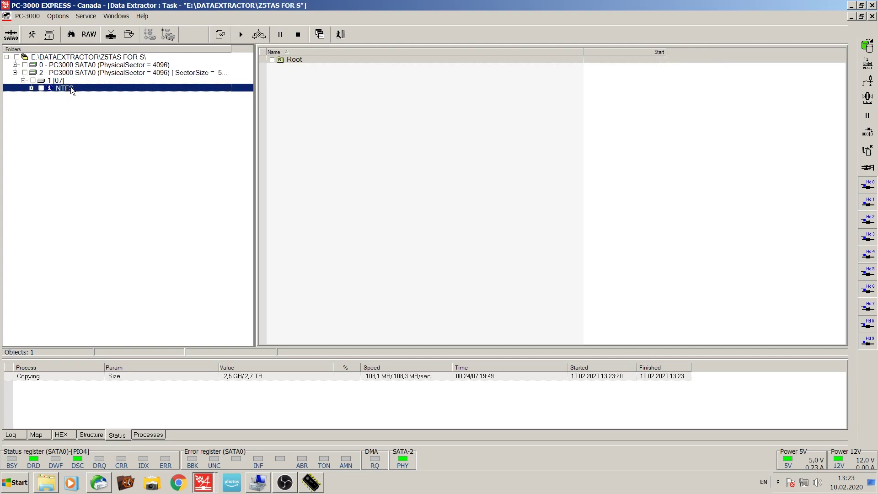
right_click(70, 86)
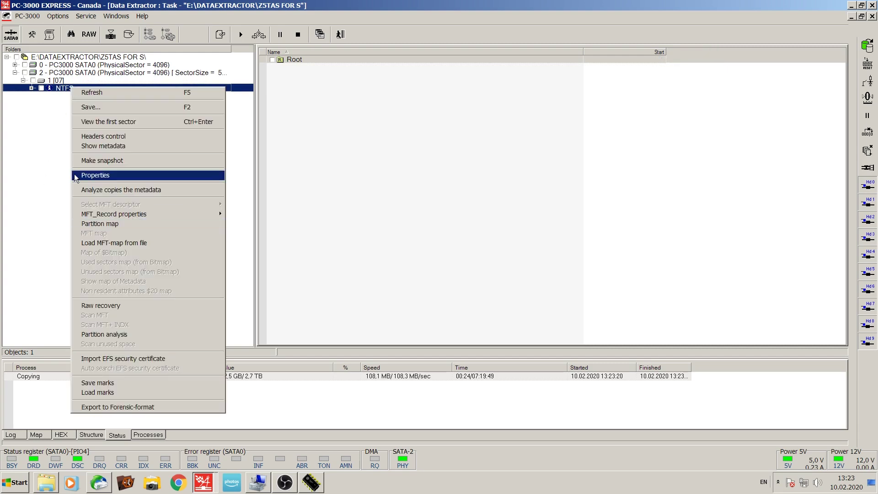
key(Escape)
Expand disk 0 down to its NTFS partition and inspect its context menu.
click(15, 65)
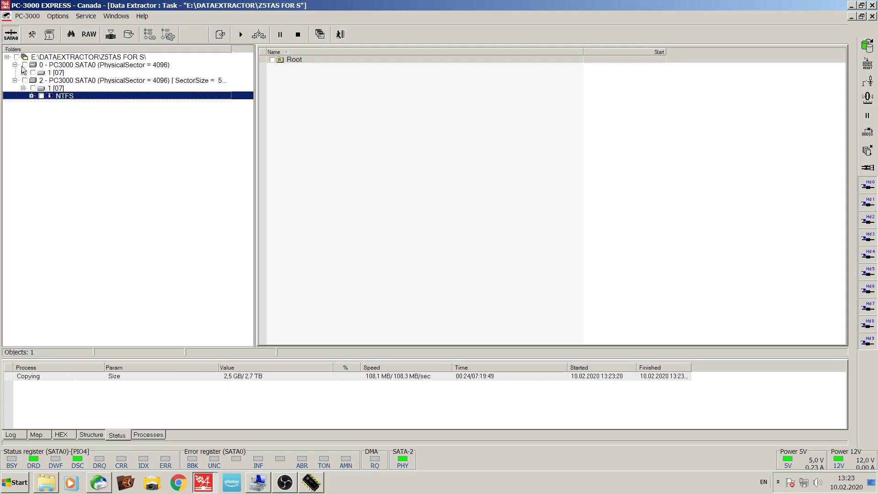
click(23, 72)
click(73, 81)
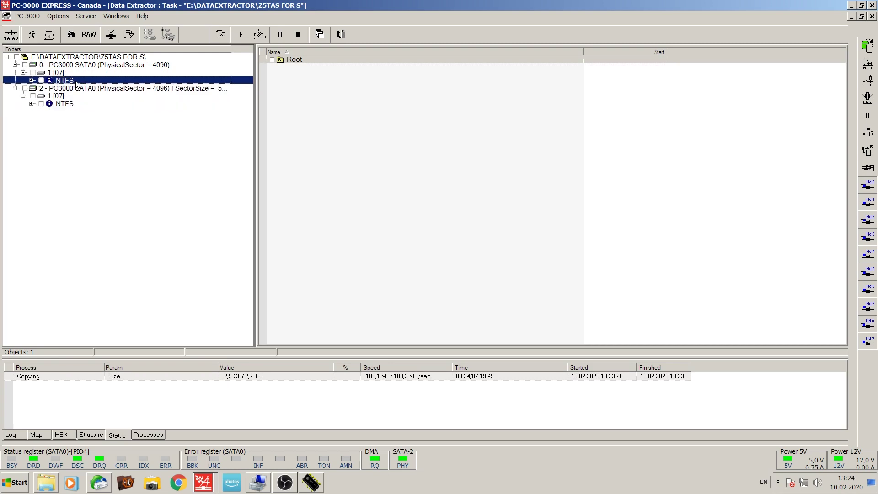
right_click(76, 81)
key(Escape)
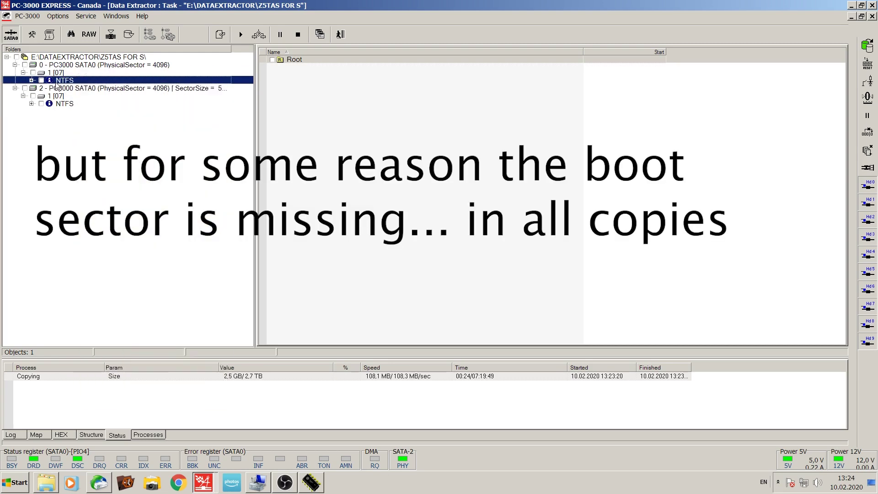
right_click(59, 81)
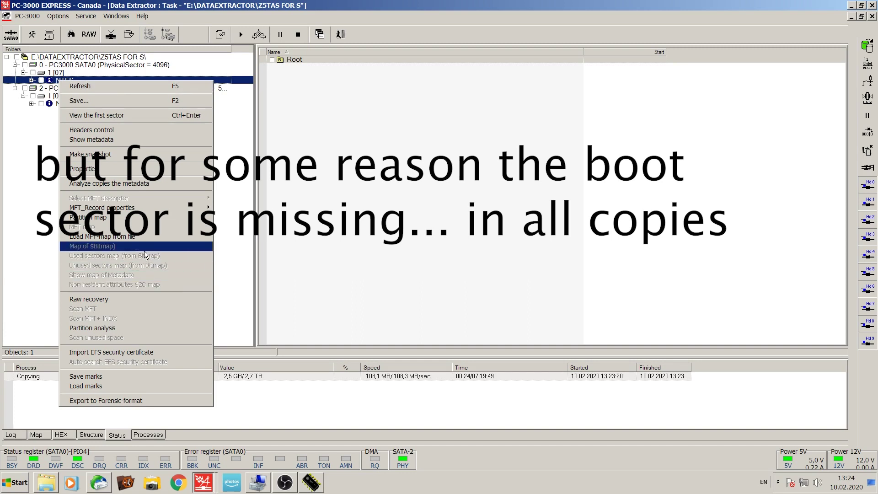
click(50, 141)
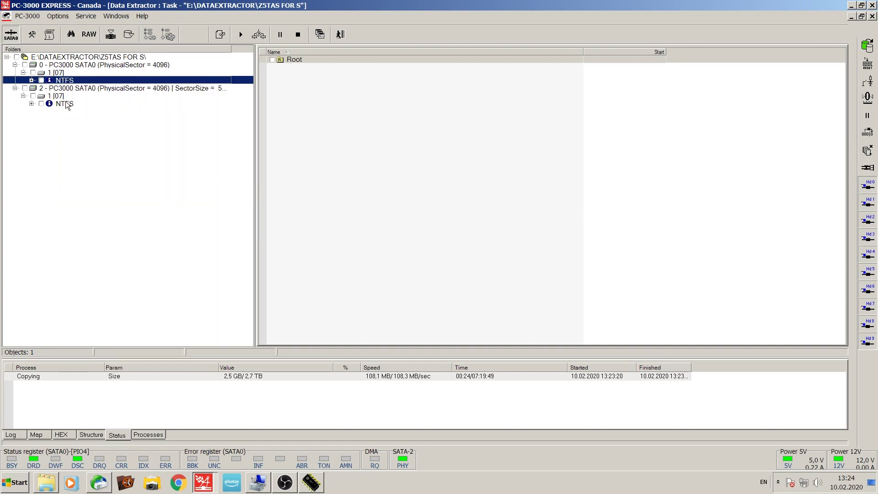
Expand disk 2's NTFS partition to show its Root folder.
right_click(66, 104)
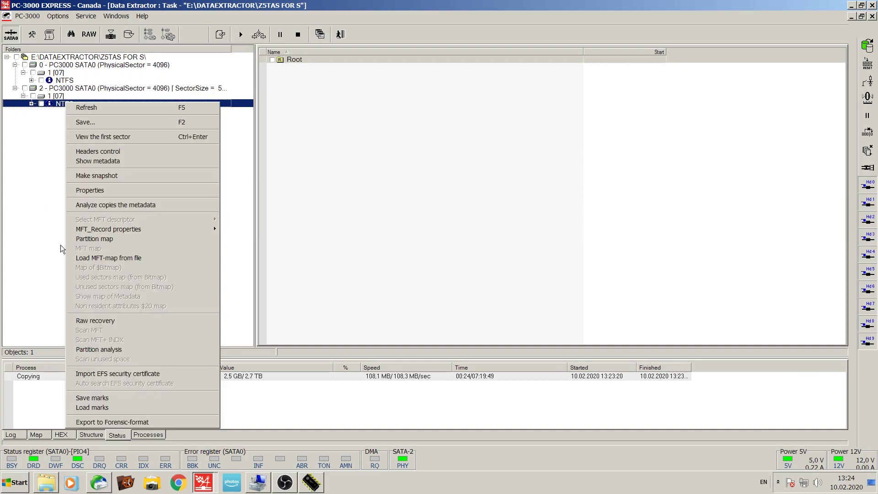
click(117, 238)
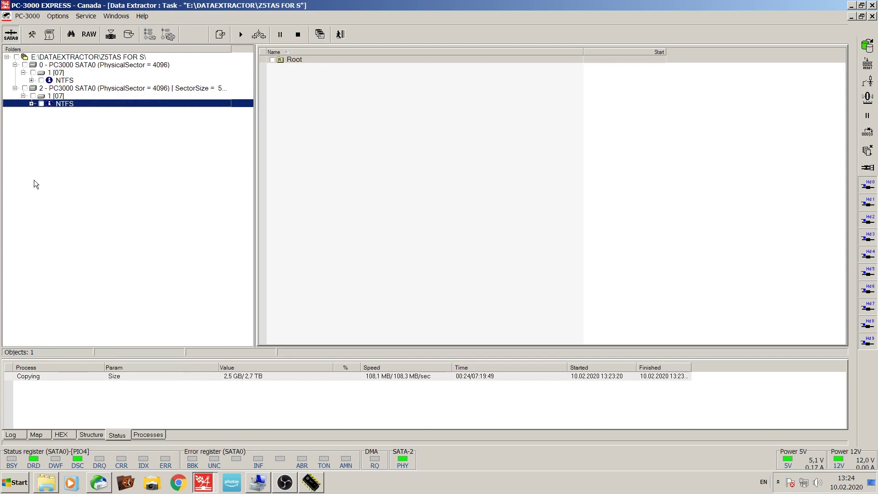
click(32, 103)
click(70, 112)
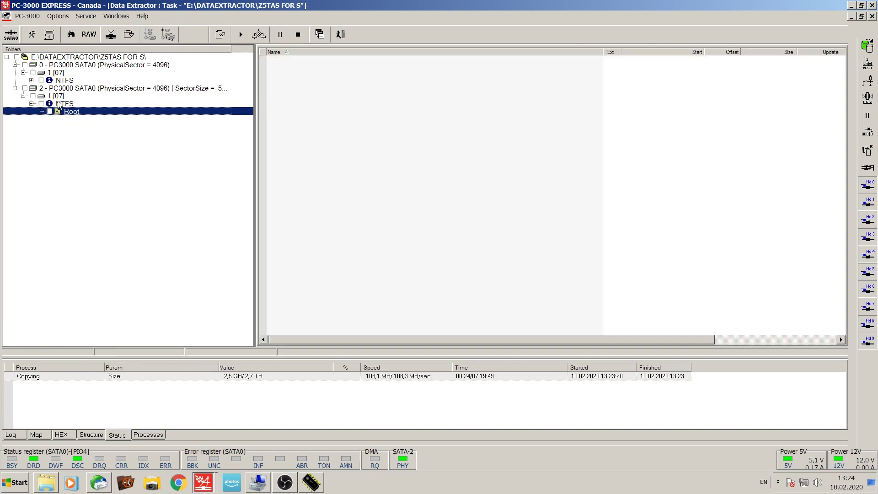
right_click(58, 104)
click(252, 156)
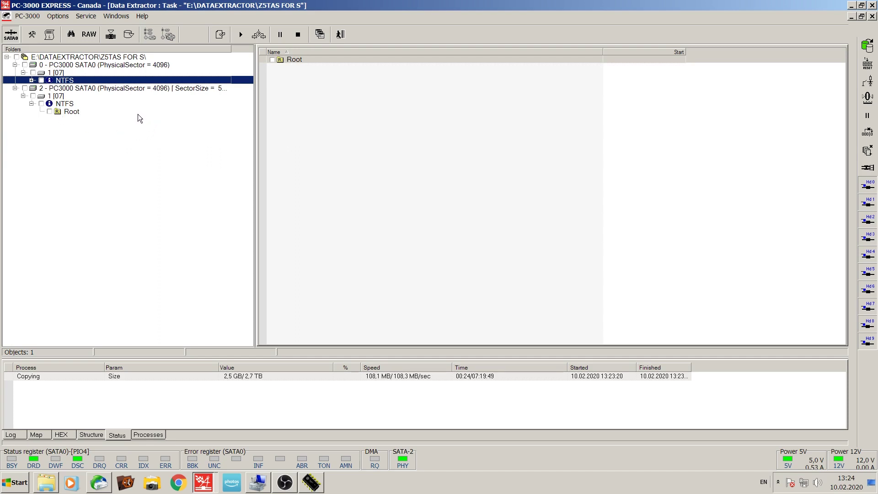
click(31, 104)
click(32, 104)
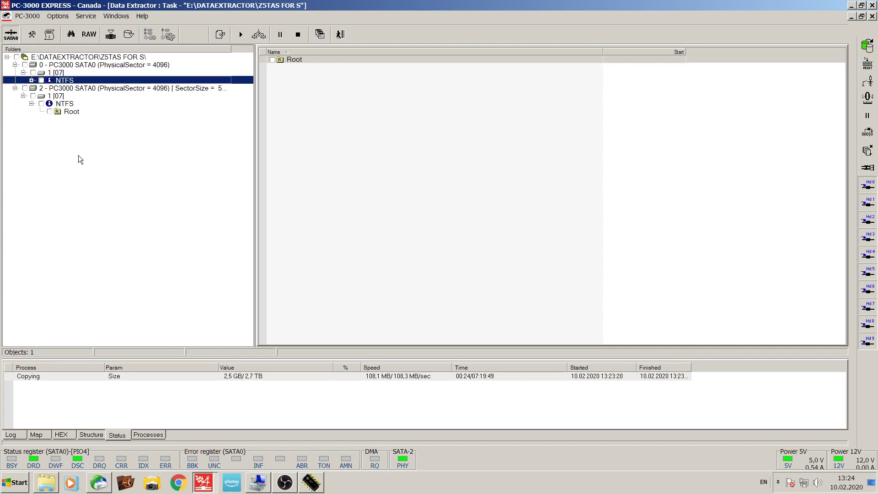